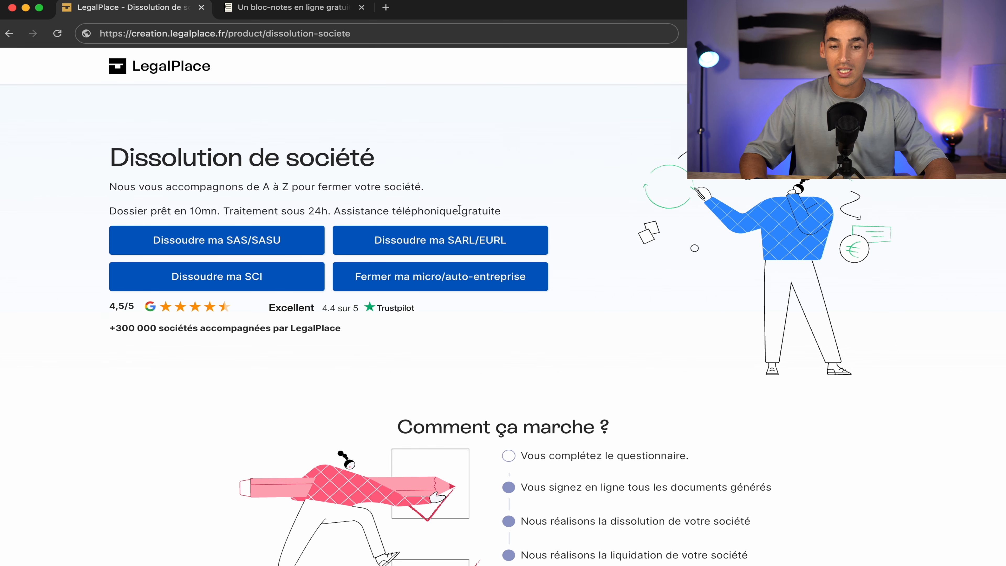
- Start the micro-enterprise closure file with 'Dès que possible' timing and continue to Identité
click(444, 283)
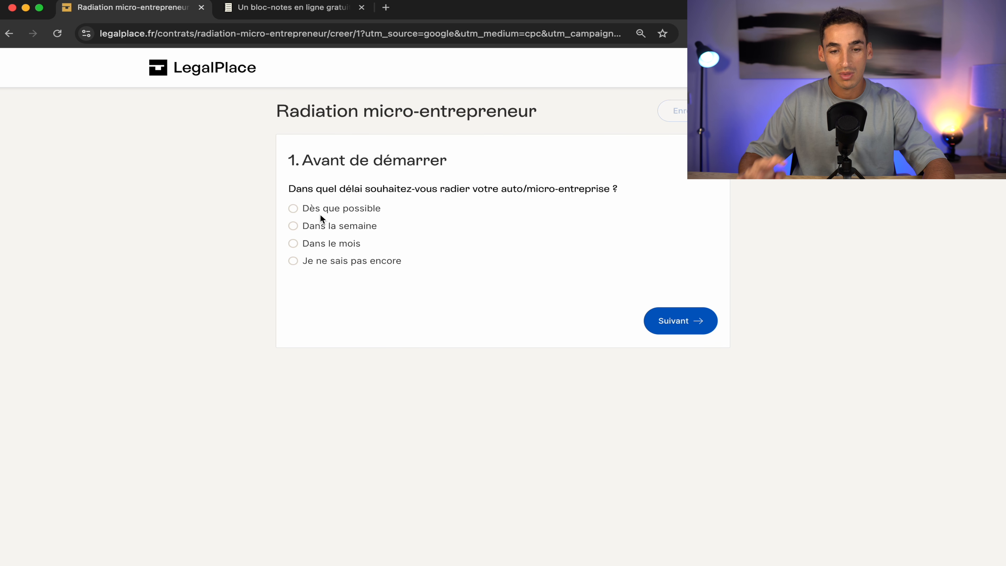
click(323, 213)
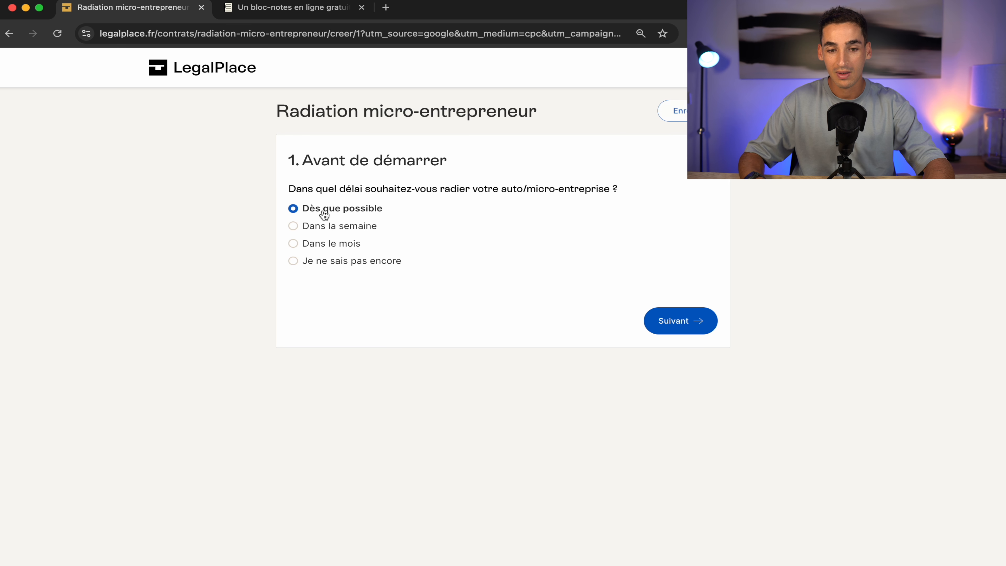
click(693, 323)
- Set the civility to Monsieur and fill in the first name, last name, phone and e-mail
click(425, 225)
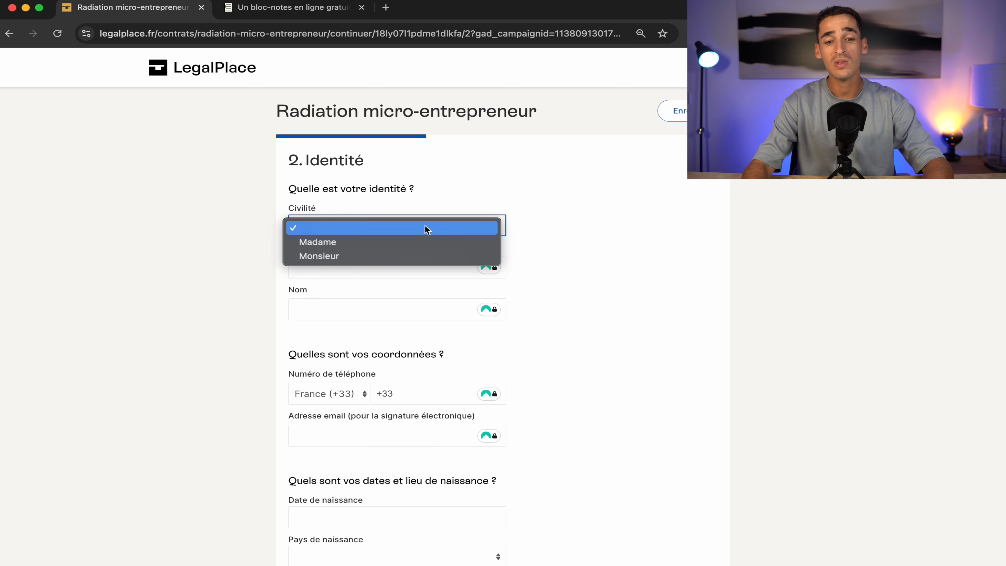
click(414, 255)
click(415, 263)
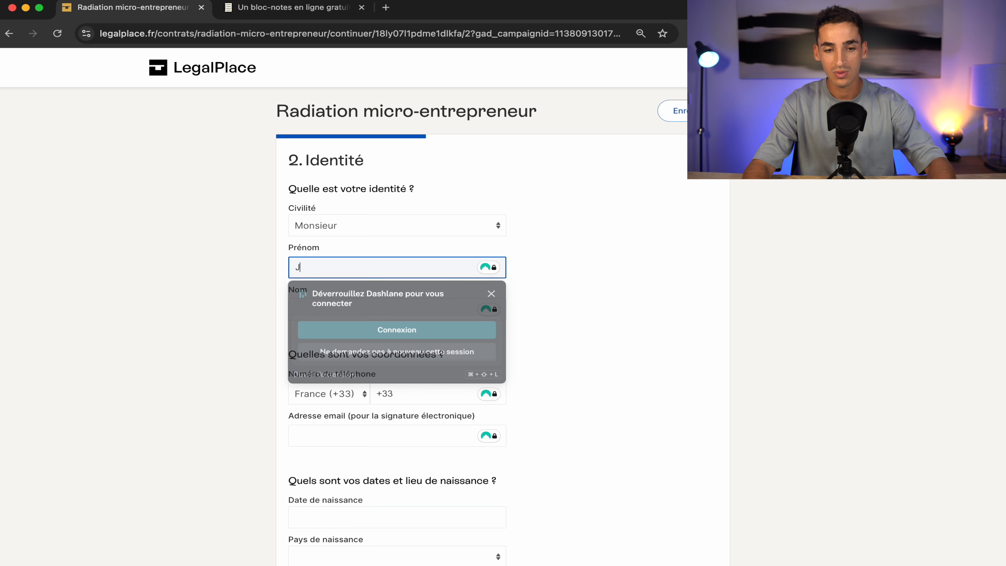
click(322, 311)
click(410, 389)
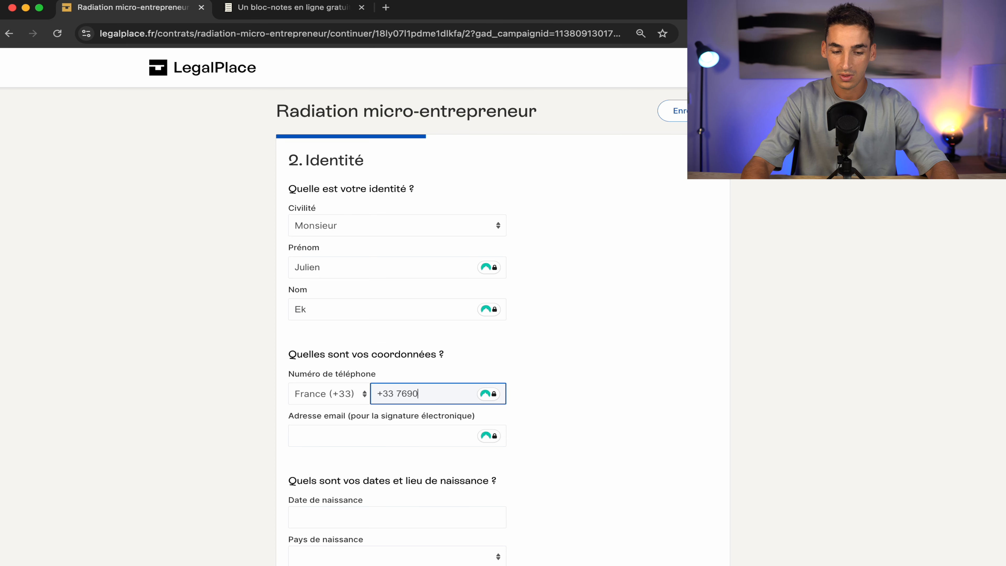
click(312, 435)
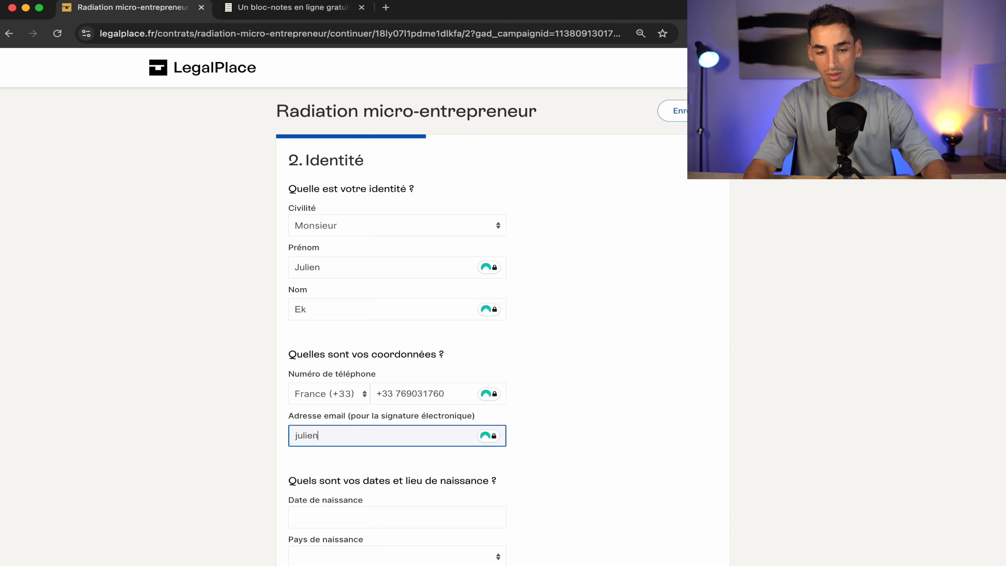
- Enter the date of birth, FRANCE as birth country, and the birth city
scroll(282, 377, down, 3)
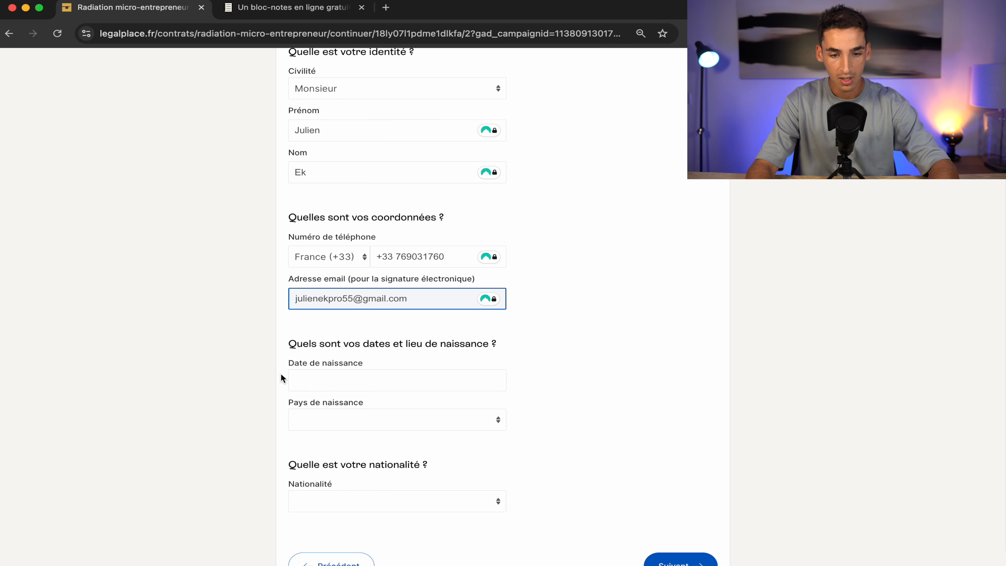
click(299, 379)
click(324, 420)
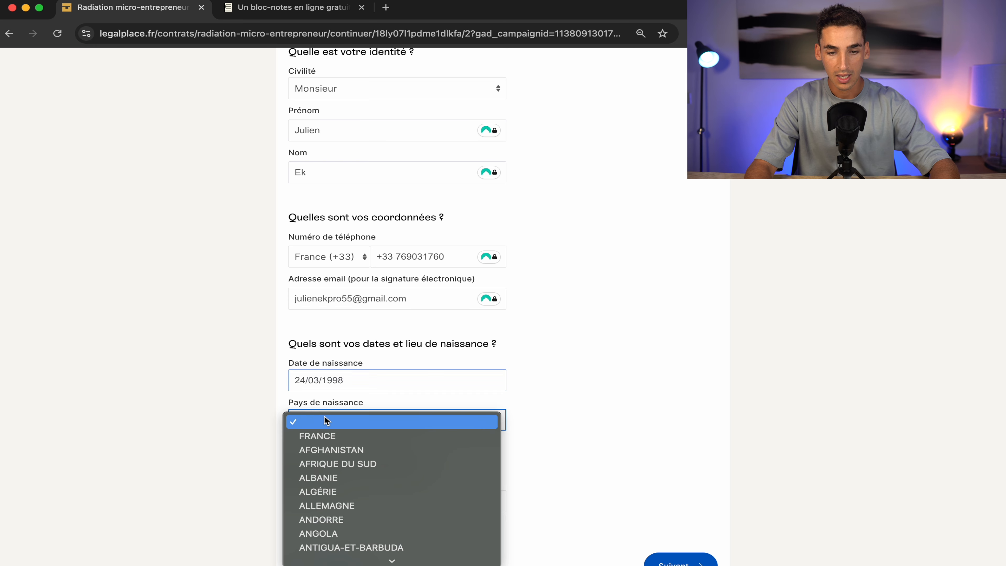
key(Return)
scroll(600, 409, down, 2)
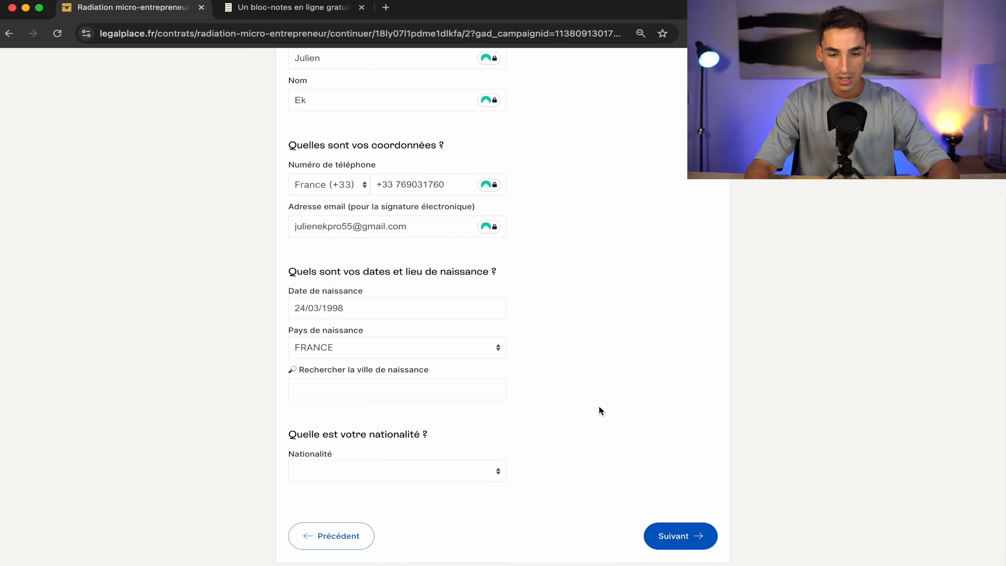
click(385, 401)
text(amiens)
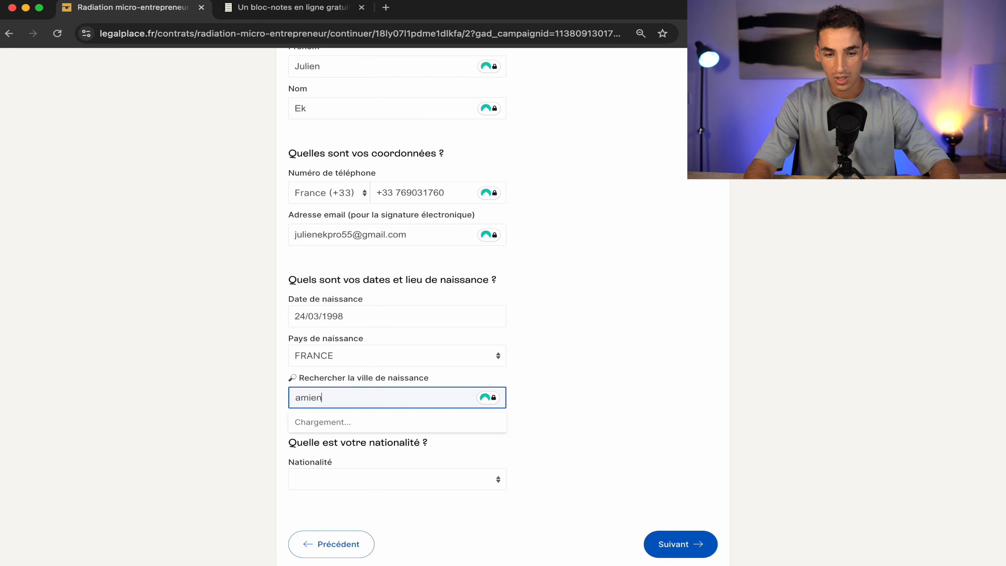
click(360, 422)
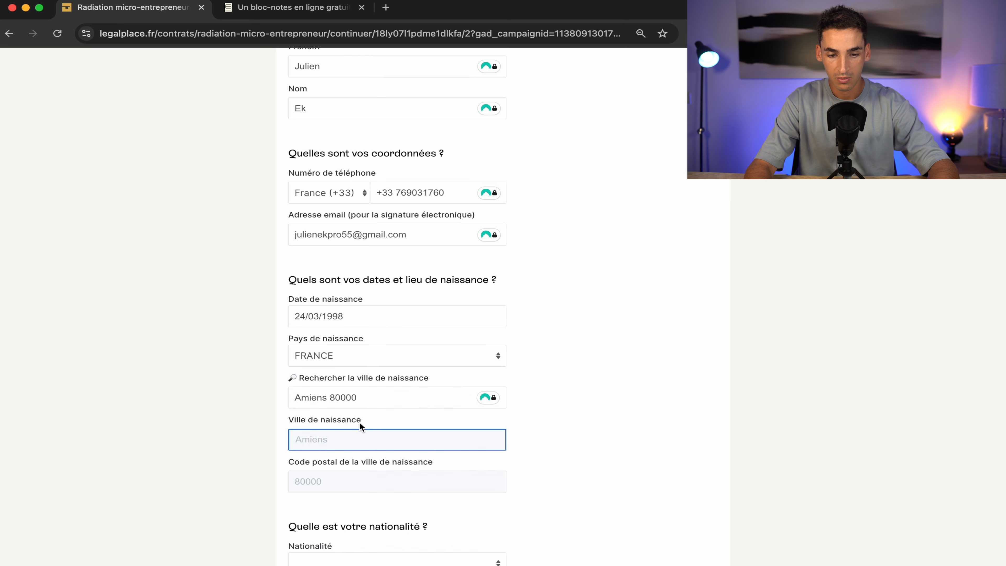
- Set the nationality to française, go on to Informations, and try looking up the SIREN
scroll(574, 420, down, 1)
scroll(554, 428, down, 3)
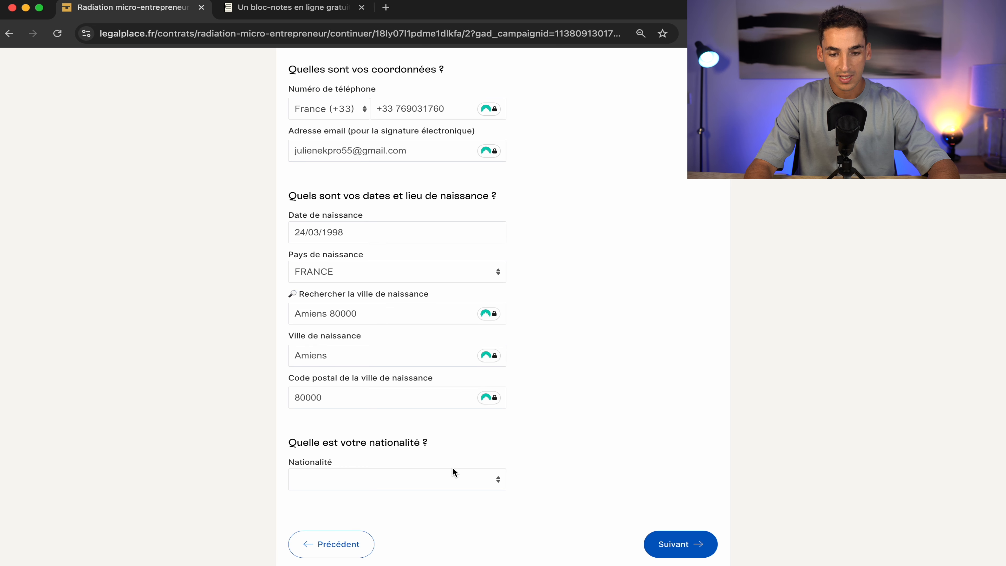
click(452, 477)
click(437, 494)
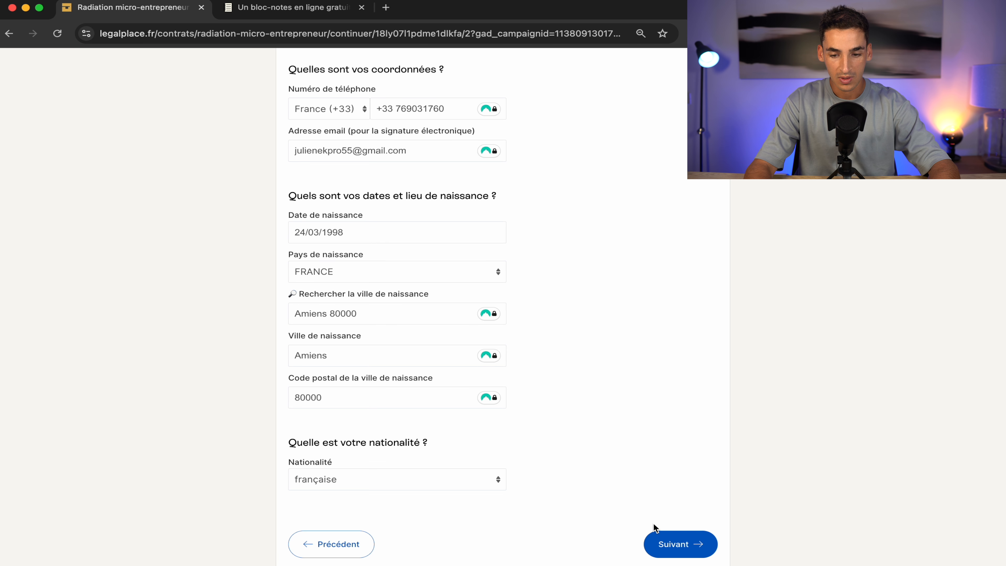
click(674, 544)
click(409, 269)
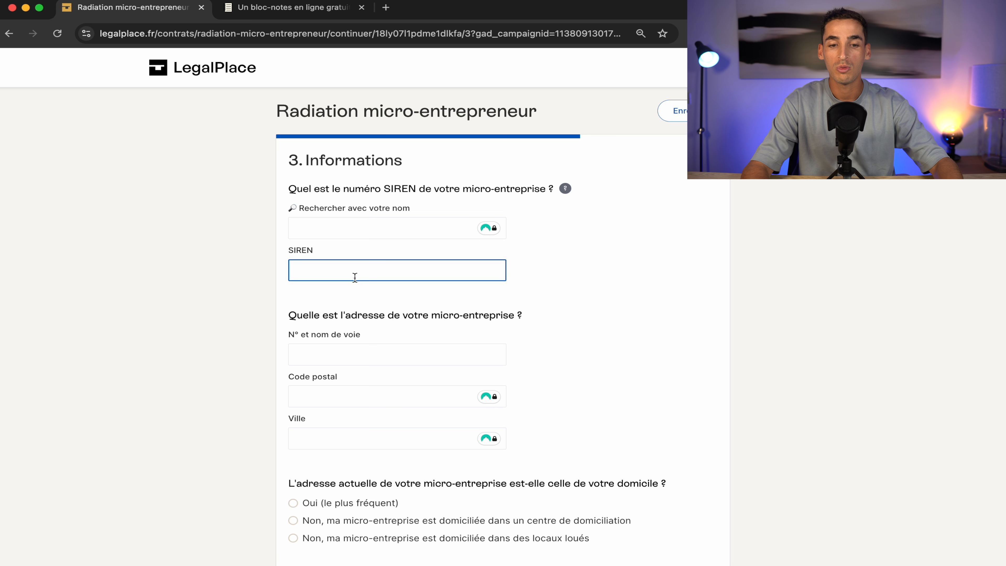
click(323, 227)
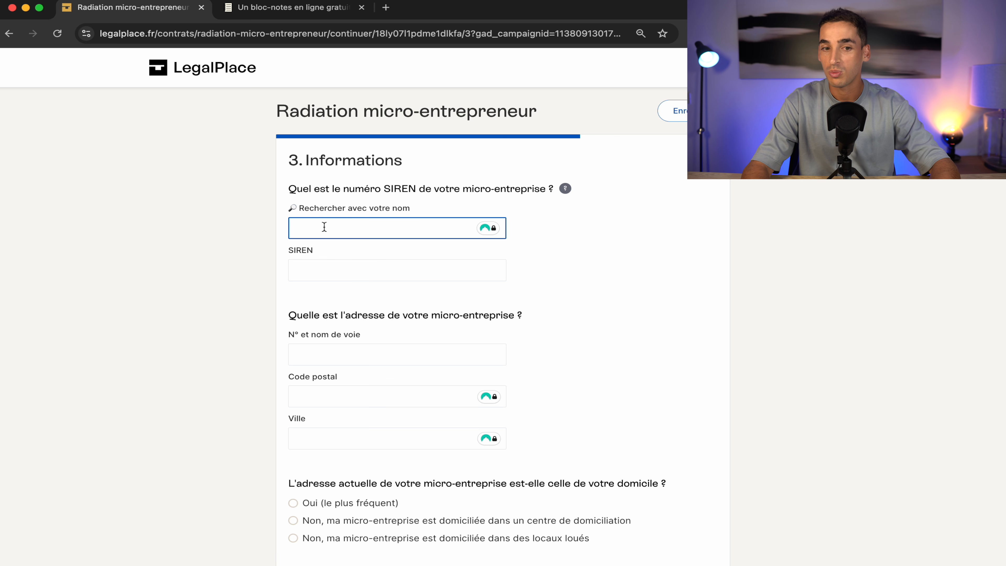
- Copy the SIREN number from the Notepad Online note into LegalPlace's SIREN field
click(300, 8)
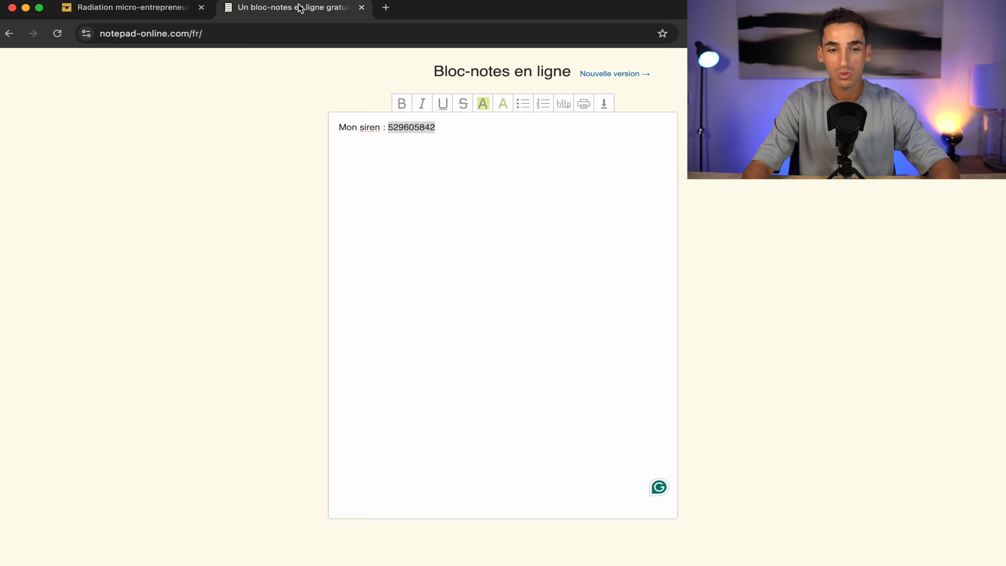
double_click(405, 127)
key(super+c)
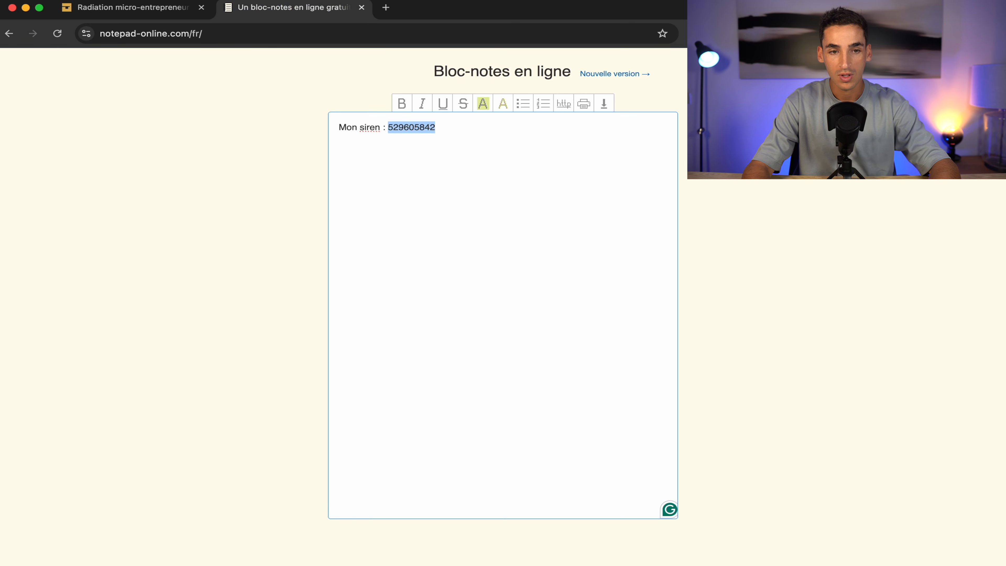
click(130, 7)
click(401, 270)
key(super+v)
click(563, 281)
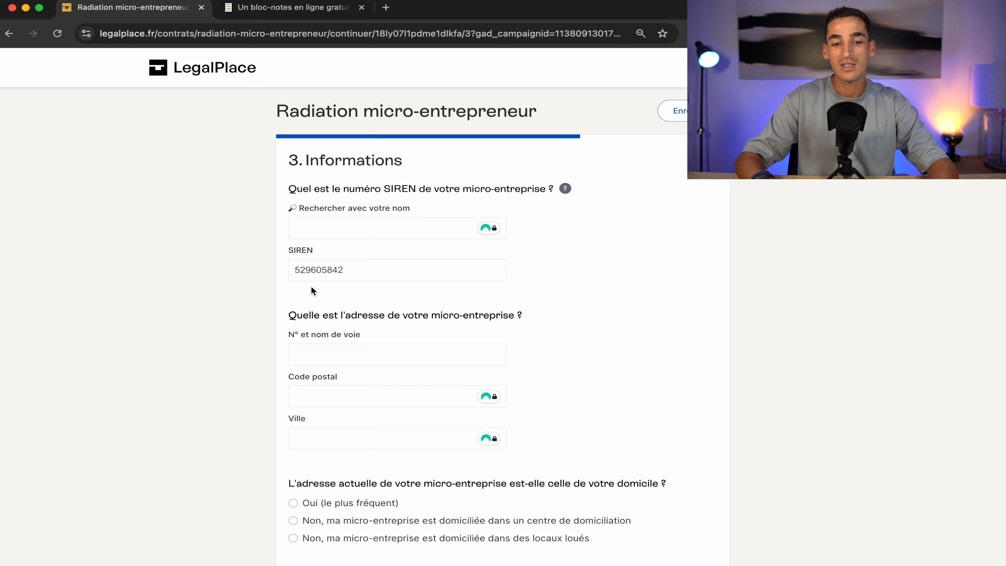
- Enter the business street address, postal code and city
scroll(480, 345, down, 2)
click(320, 304)
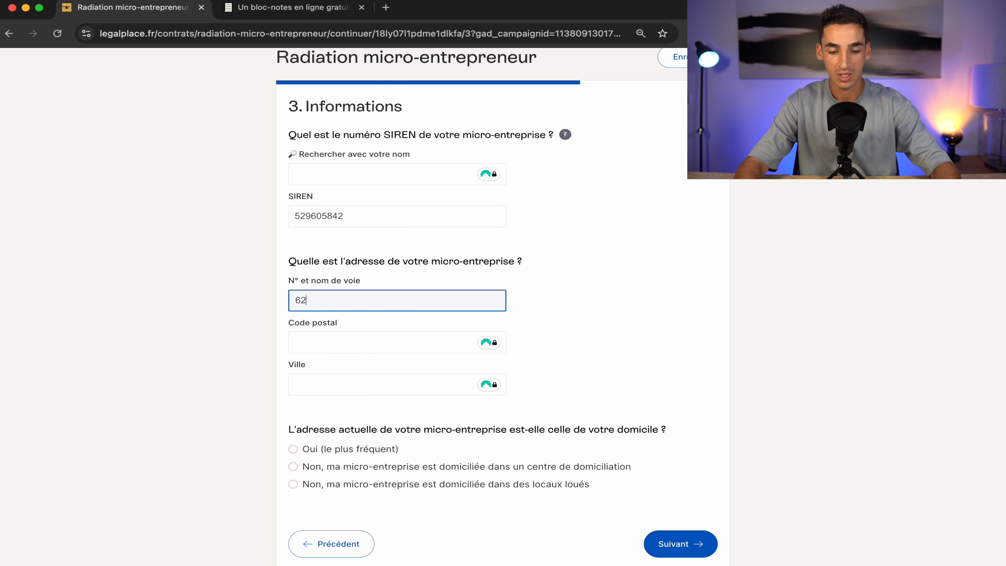
click(344, 342)
text(33000)
click(370, 400)
click(375, 386)
text(bordeaux)
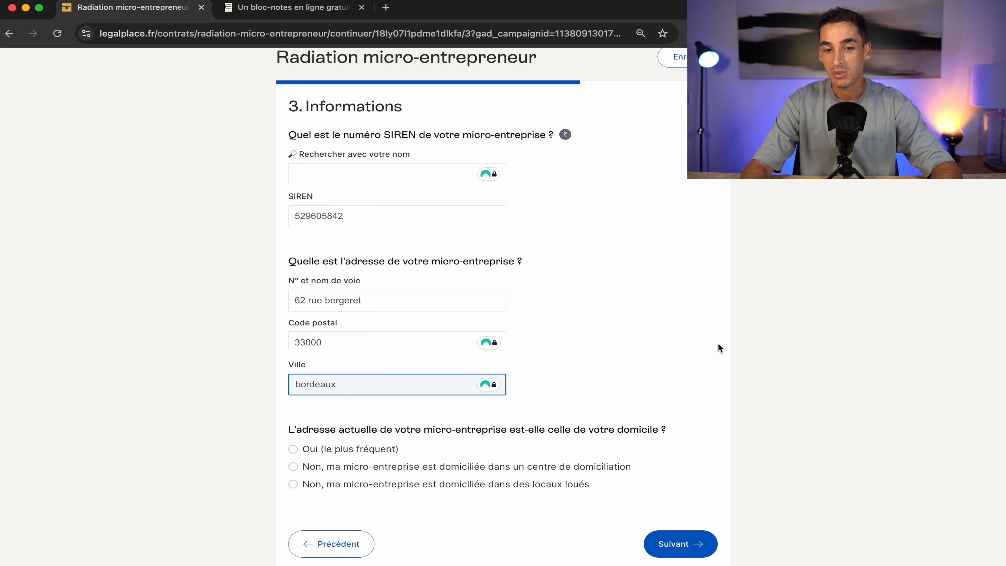
click(658, 353)
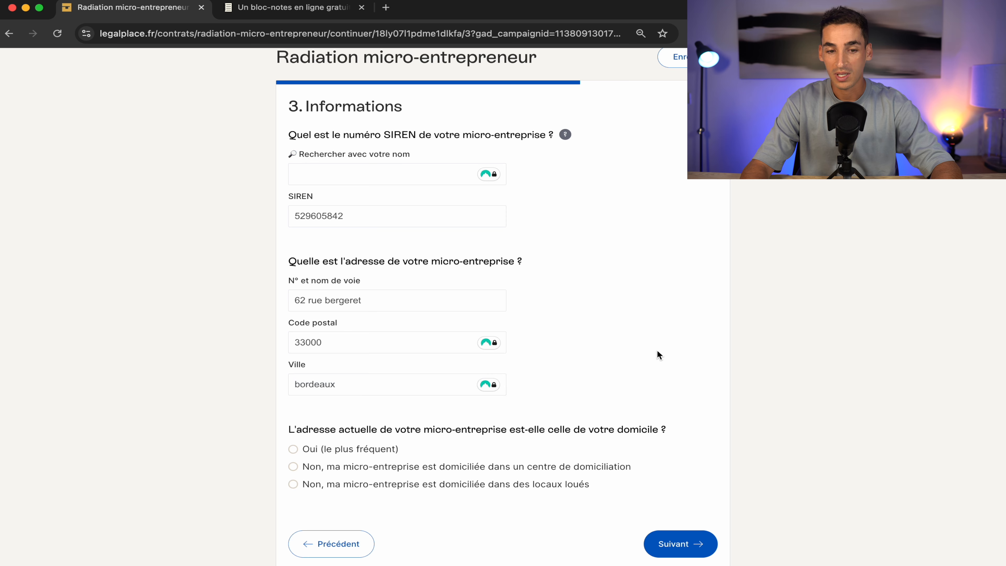
- Correct the street number, answer 'Oui (le plus fréquent)' for the home domicile, and continue
click(300, 300)
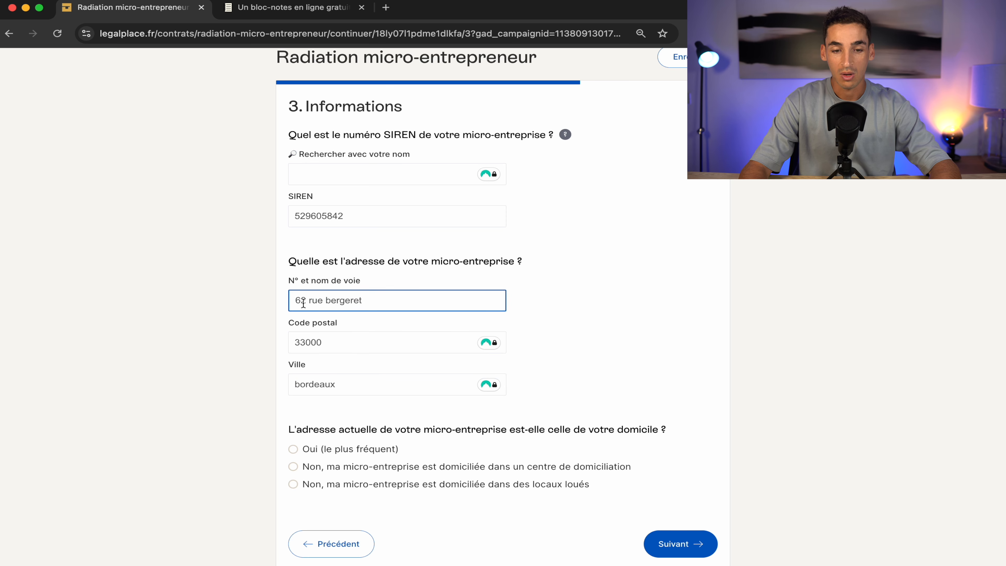
key(BackSpace)
text(5)
click(627, 284)
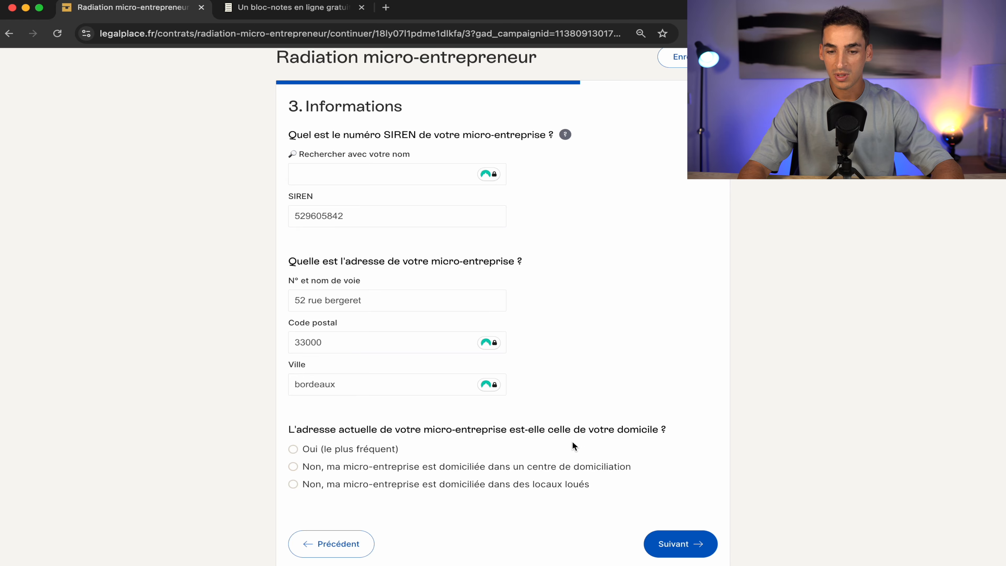
click(307, 449)
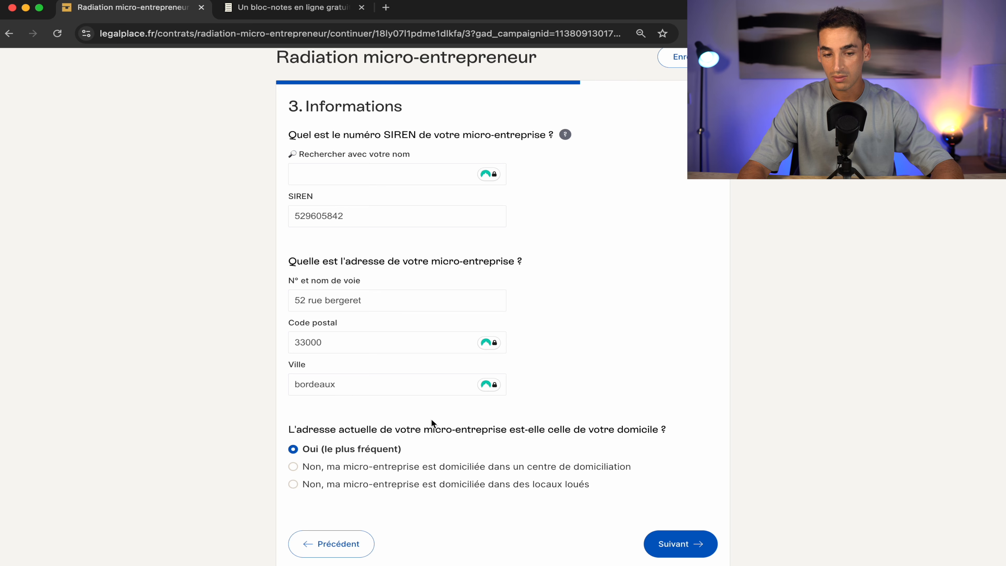
click(670, 547)
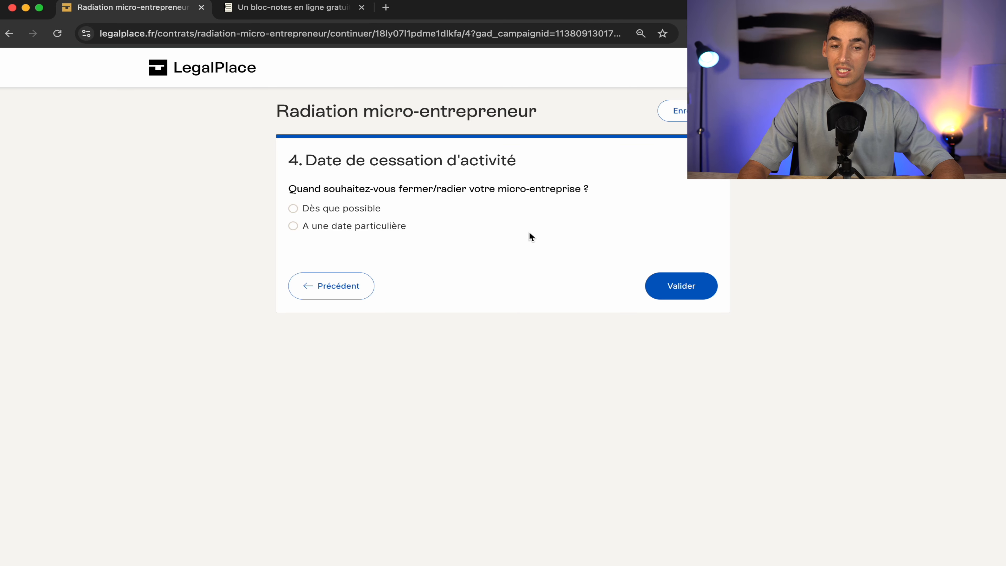
- Confirm 'Dès que possible' as cessation date and choose the Radiation standard pack at 59 €
click(305, 210)
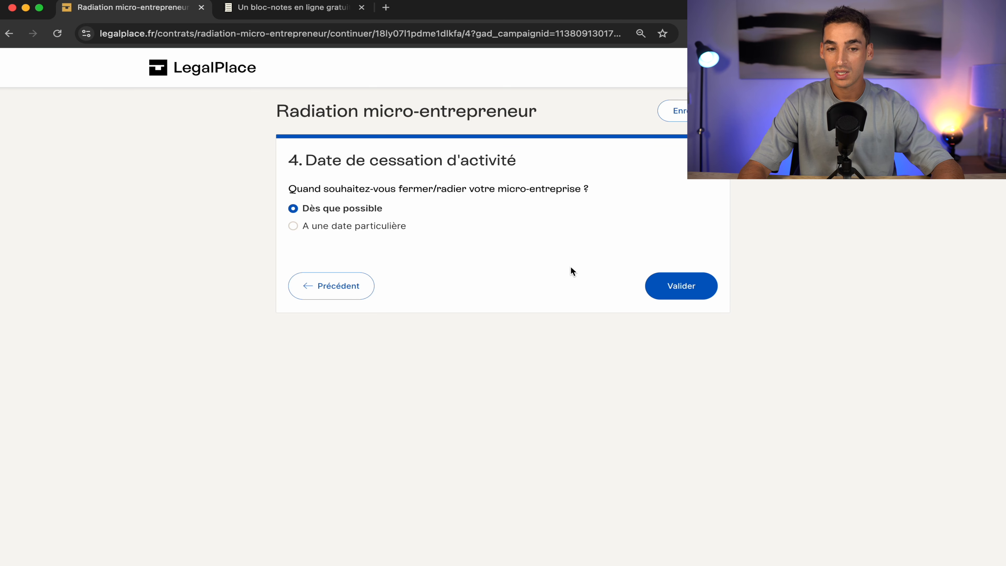
click(677, 284)
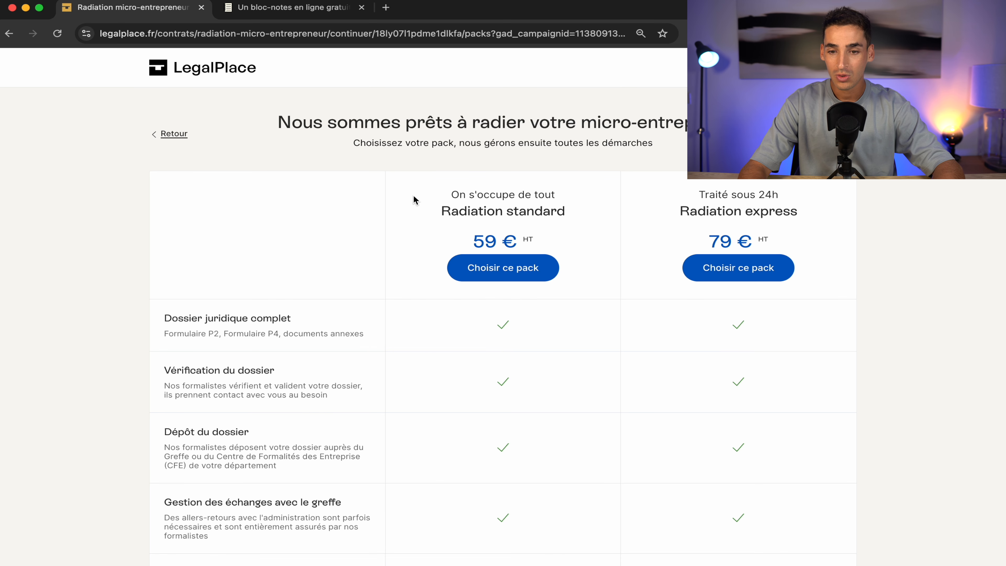
scroll(637, 356, down, 7)
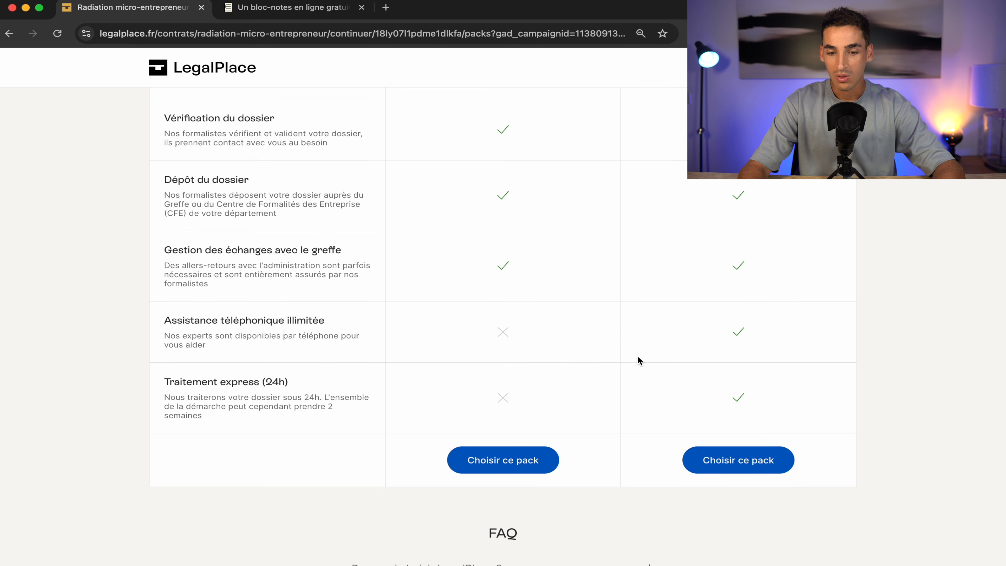
scroll(649, 293, up, 7)
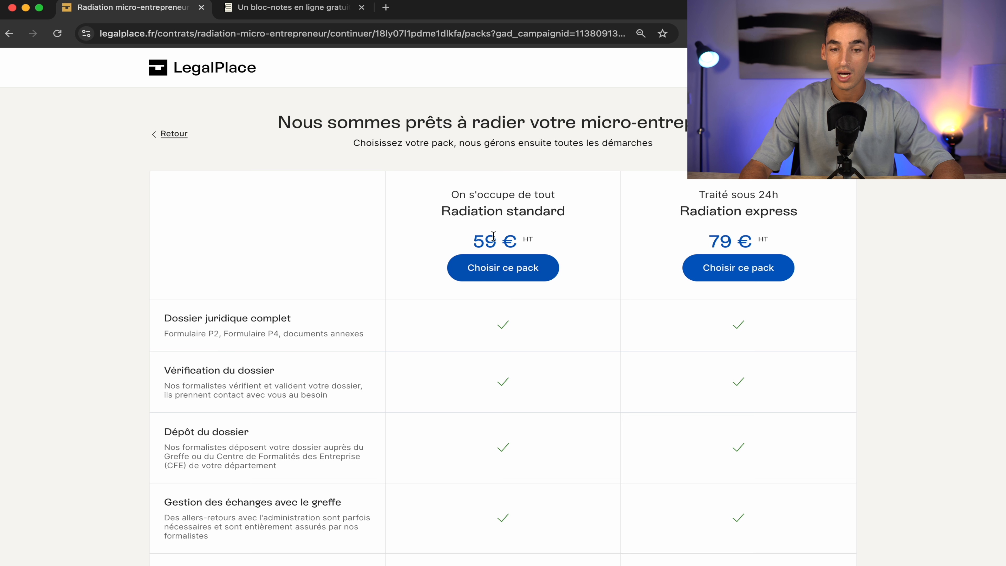
scroll(492, 294, down, 9)
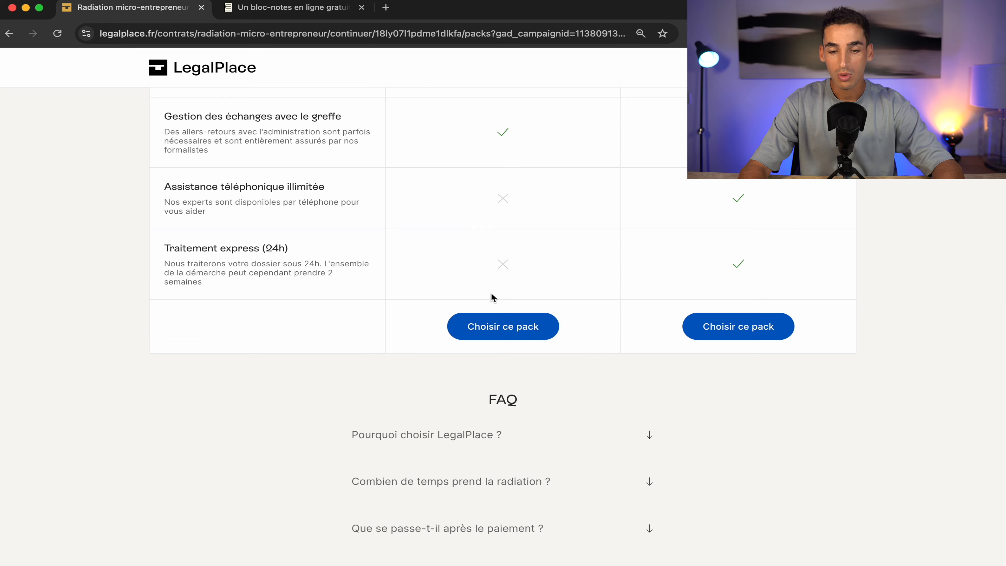
click(508, 335)
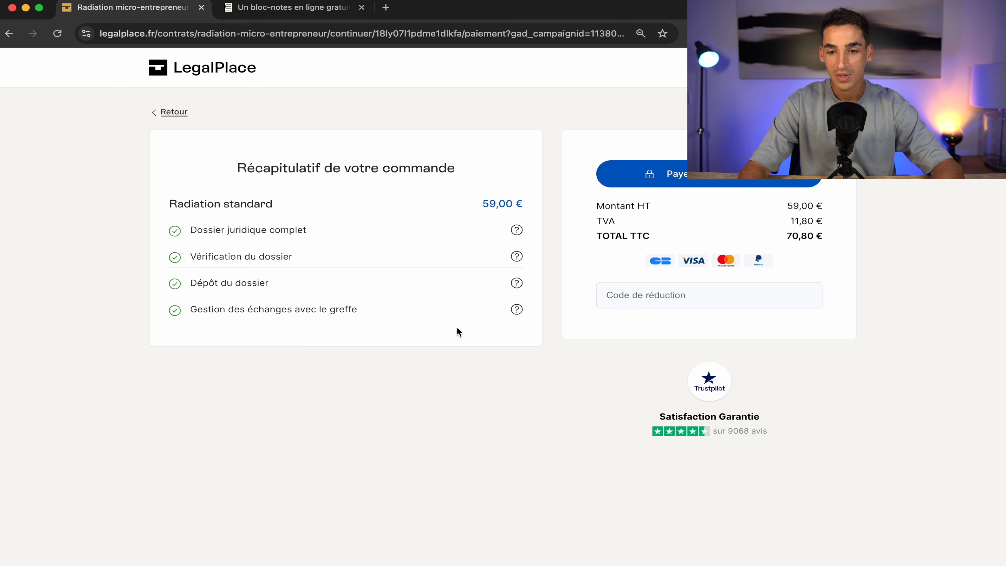
- Apply the promo code for 15% off, bringing the total to 60,18 € TTC, and pay
click(713, 293)
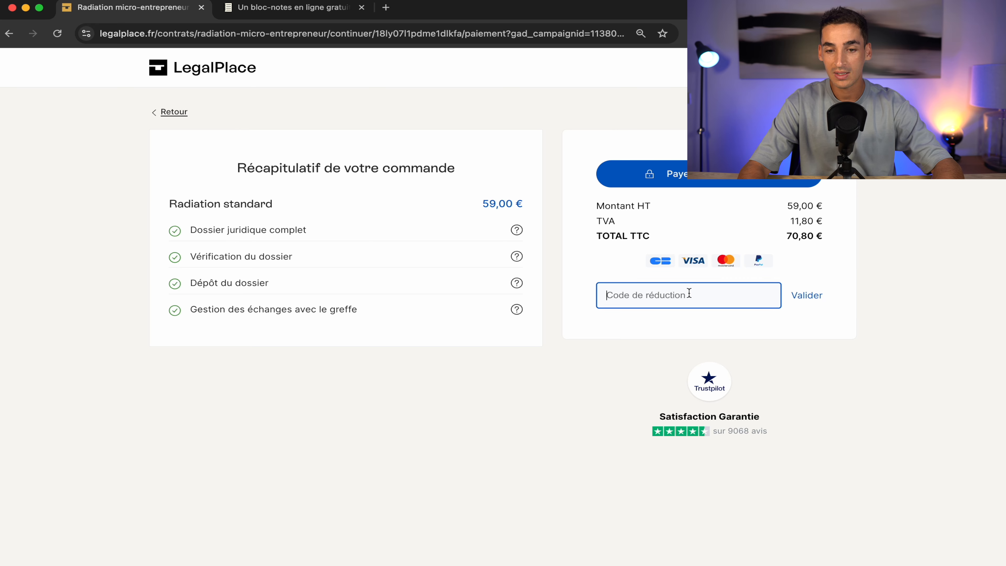
text(JULIENEK)
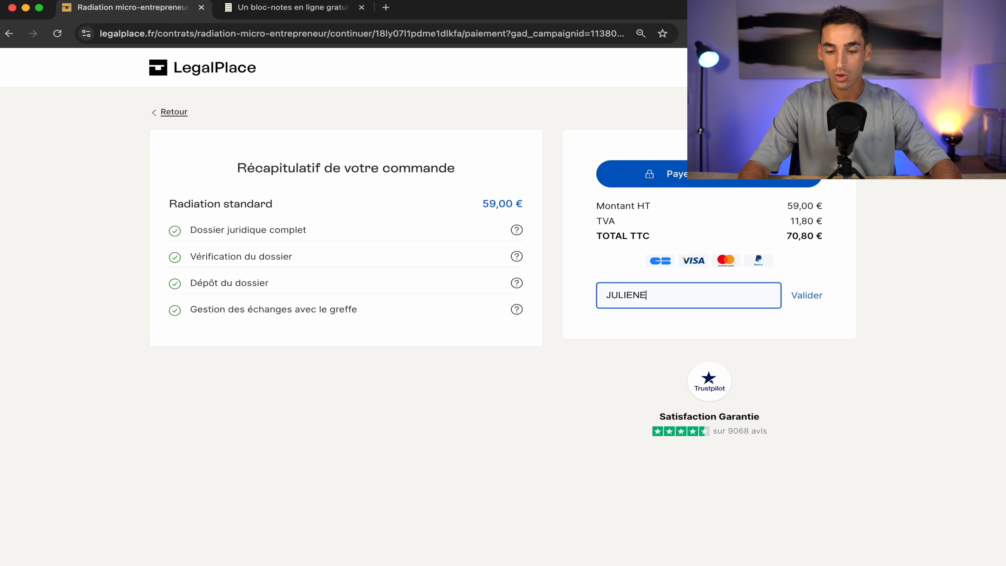
click(807, 295)
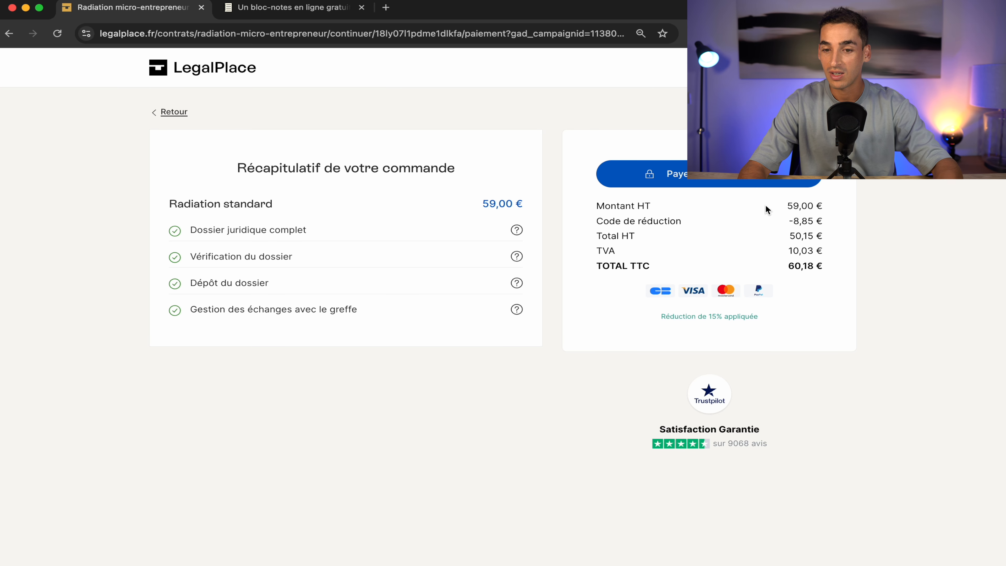
click(748, 182)
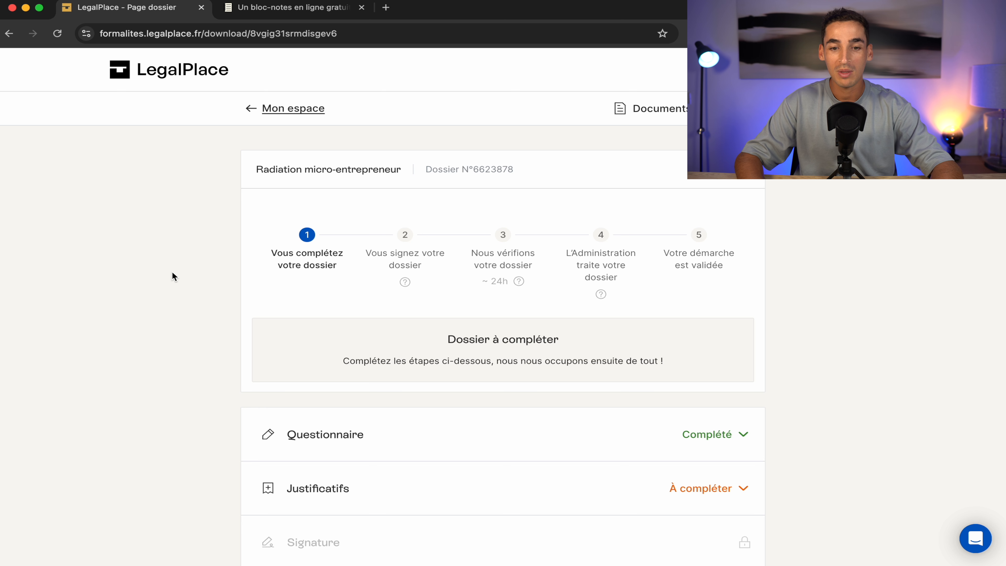
- Expand the dossier's Questionnaire section and confirm 'Reprendre mon questionnaire'
scroll(879, 404, down, 2)
click(709, 398)
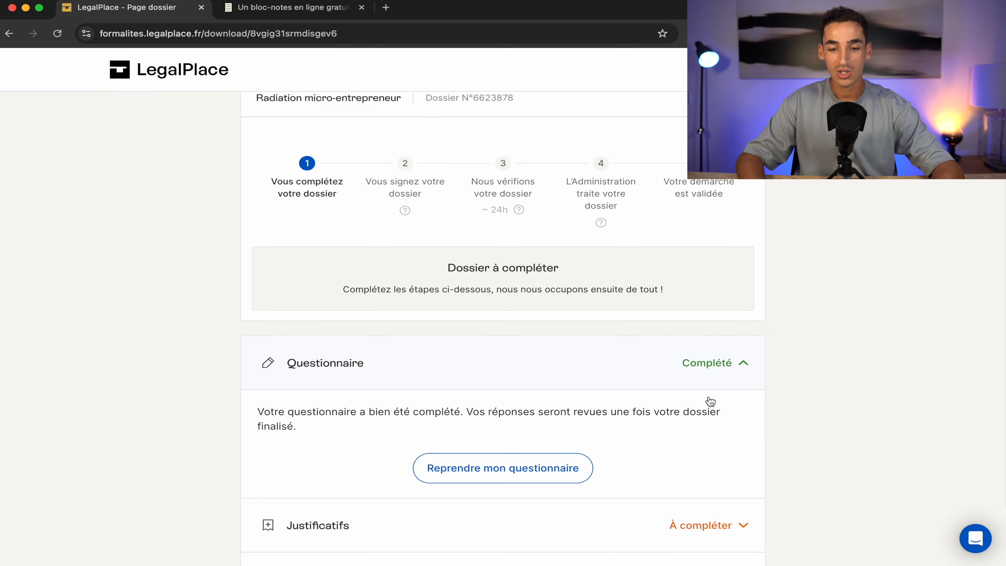
scroll(350, 367, down, 5)
click(483, 389)
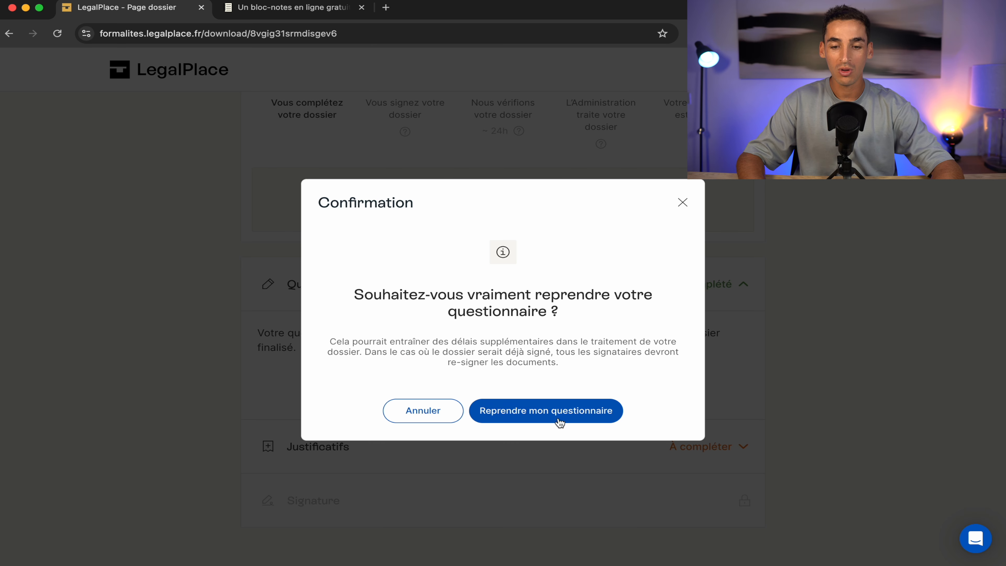
click(558, 420)
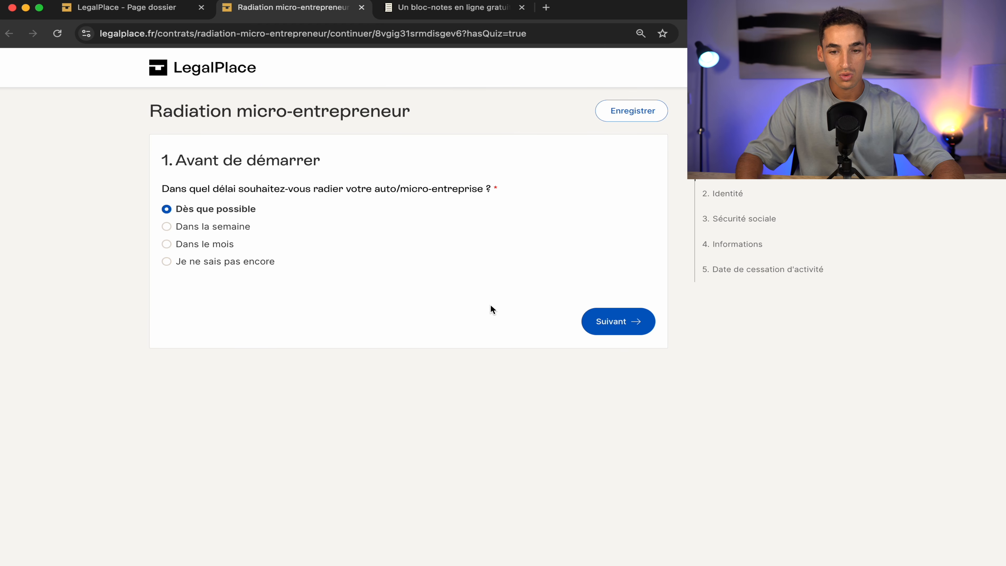
- Step through Identité, Sécurité sociale and Informations unchanged, then Valider on the cessation date step
click(607, 322)
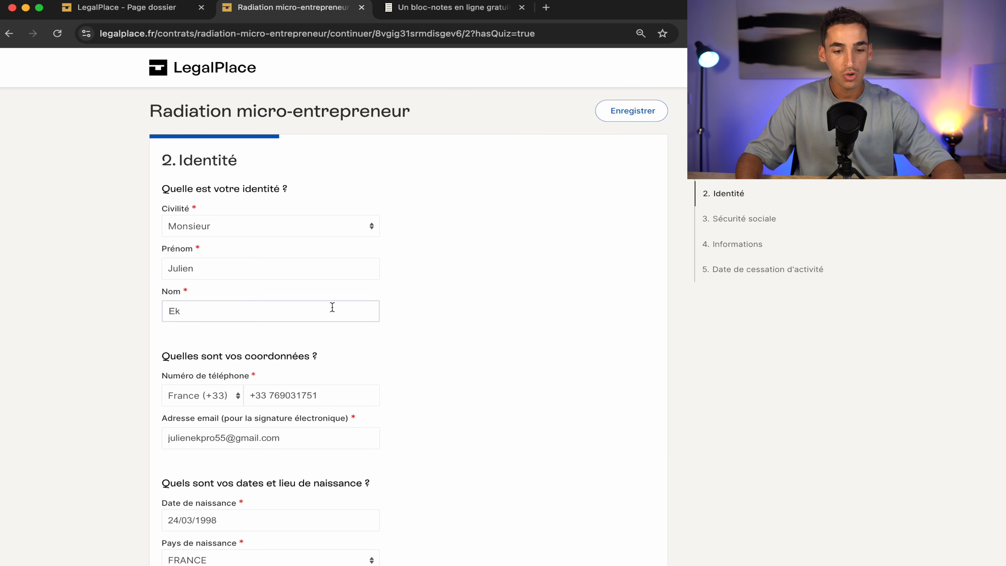
scroll(301, 301, down, 5)
click(307, 350)
scroll(307, 352, down, 3)
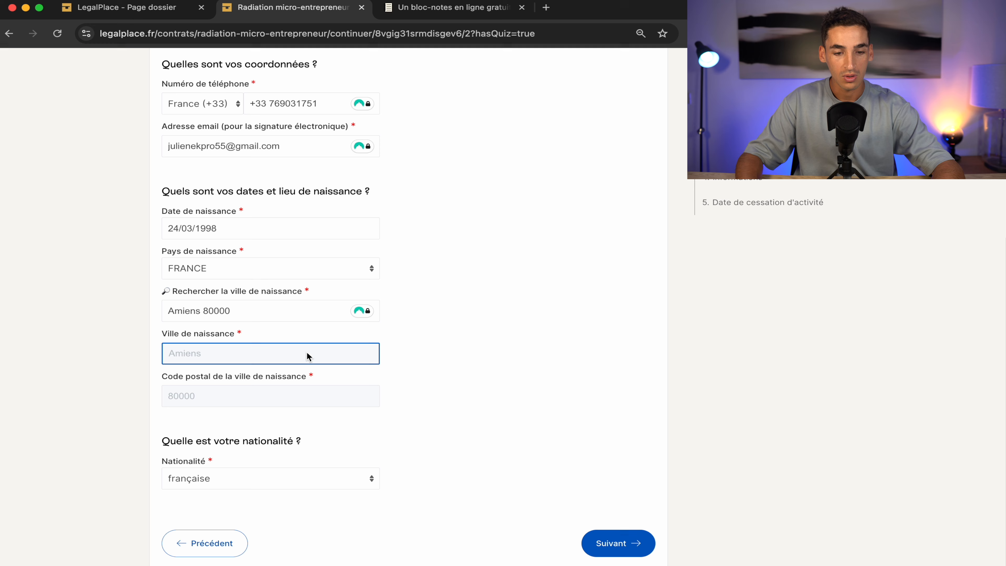
click(618, 543)
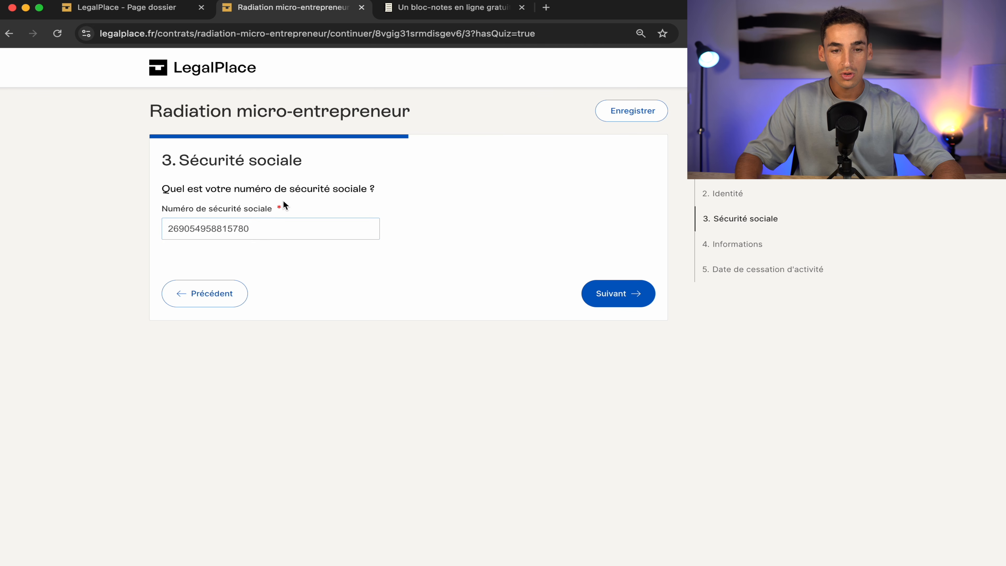
click(615, 298)
scroll(397, 294, down, 2)
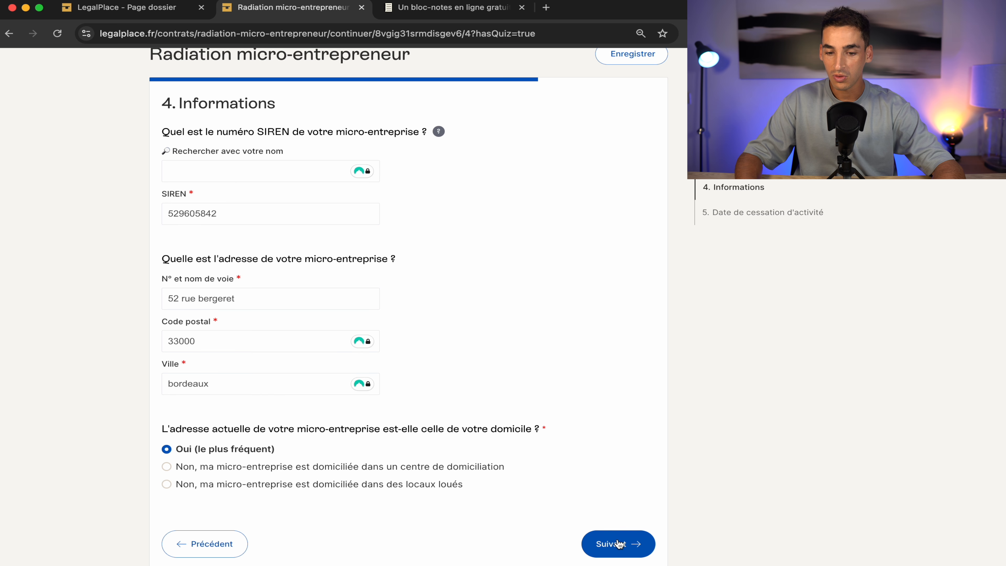
click(626, 545)
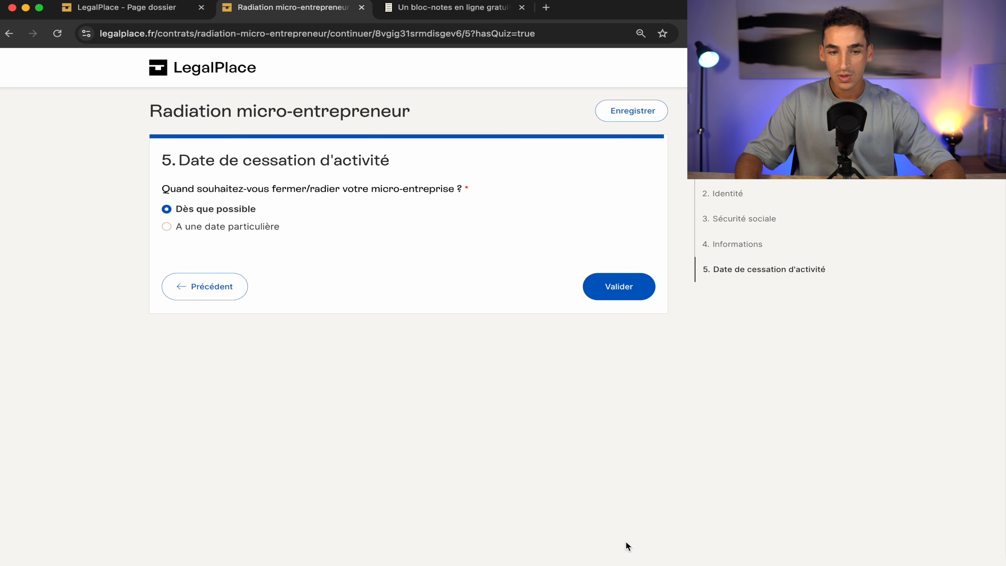
click(605, 293)
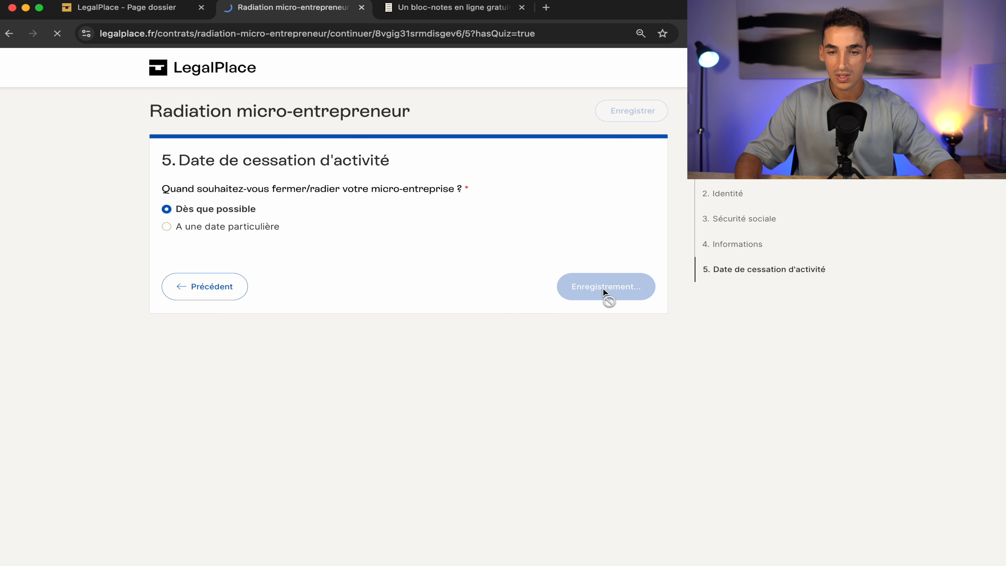
scroll(374, 403, down, 5)
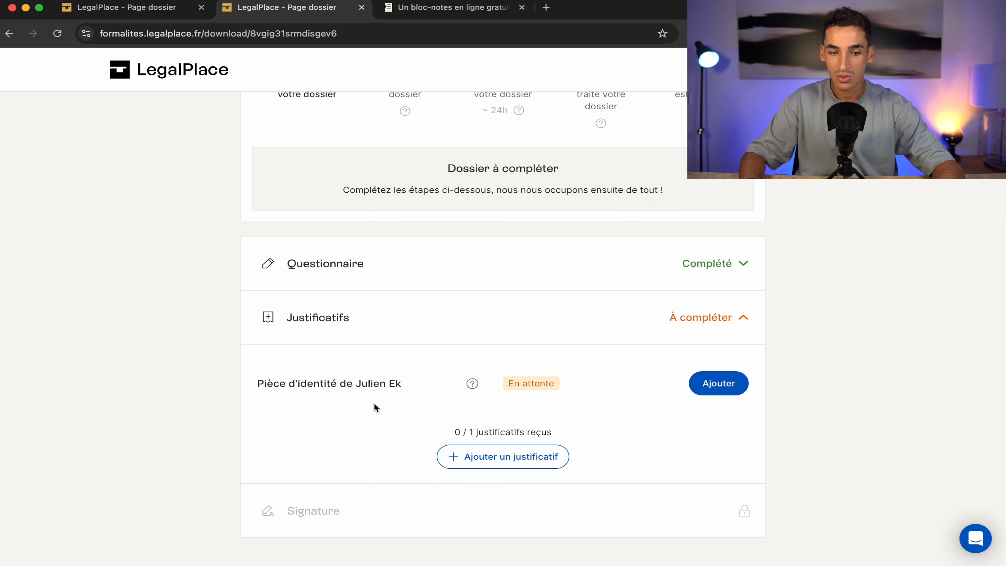
click(732, 330)
click(727, 449)
scroll(726, 452, down, 4)
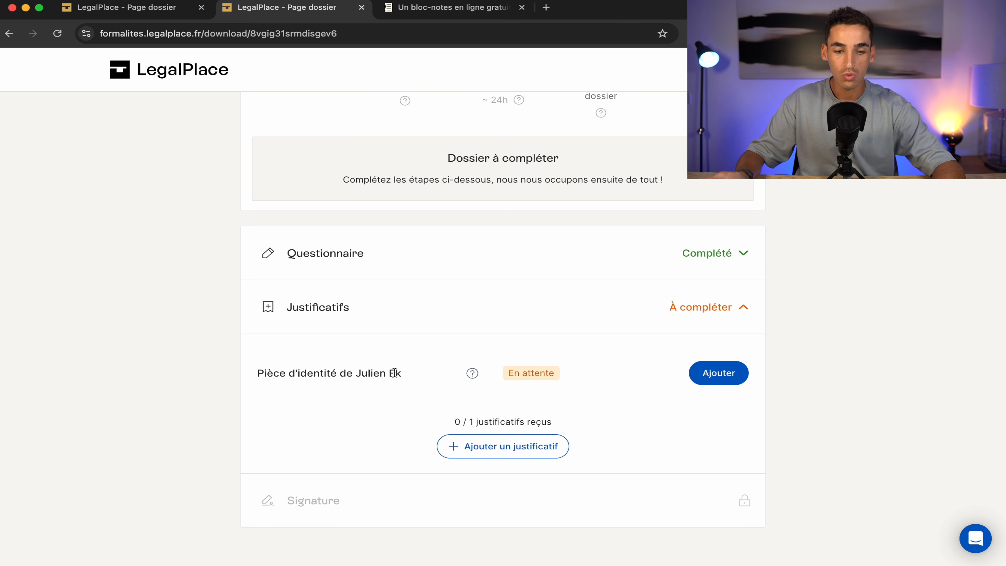
mouse_move(312, 504)
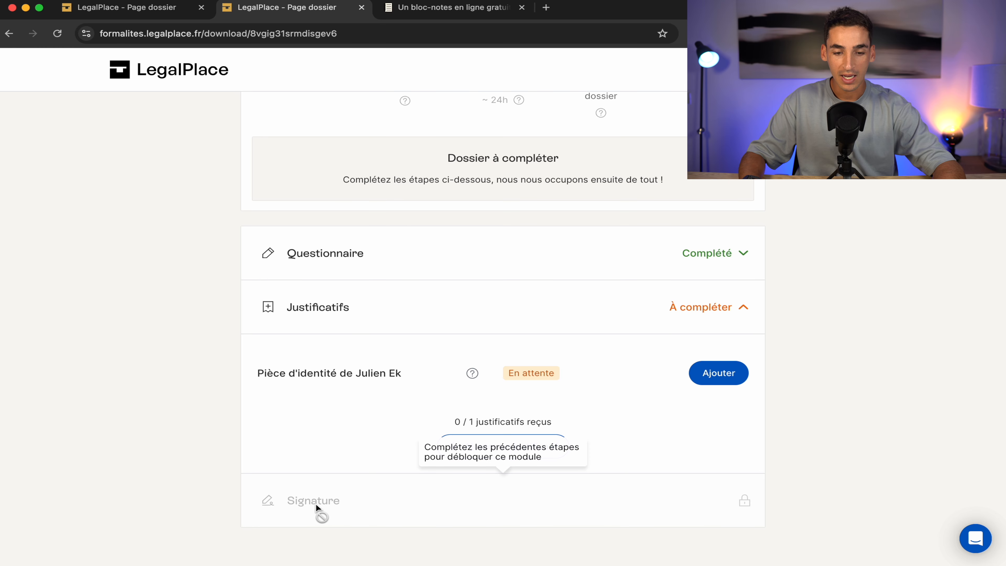